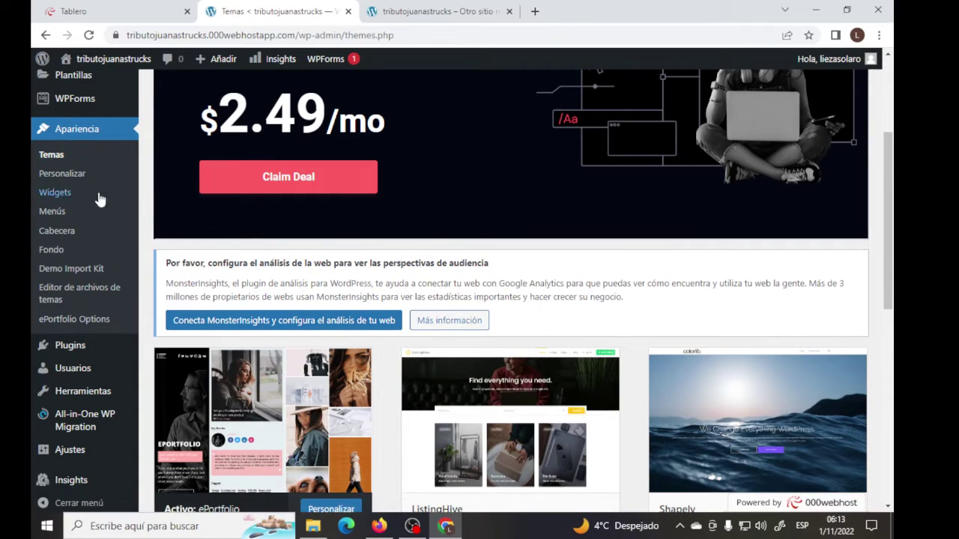
Step: Open the site's menu management page under appearance and dismiss the Black Friday banner
{"action": "left_click", "coordinate": [56, 216]}
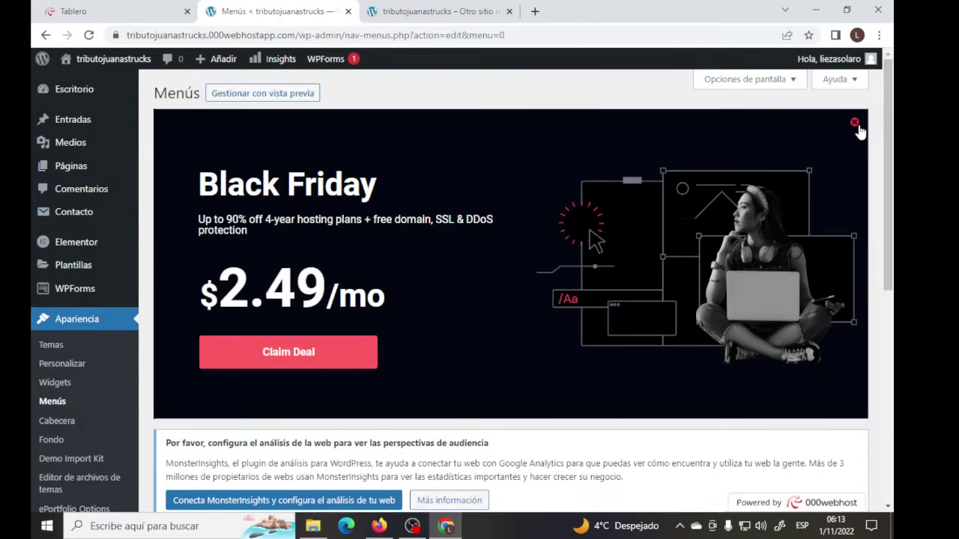
{"action": "left_click", "coordinate": [860, 123]}
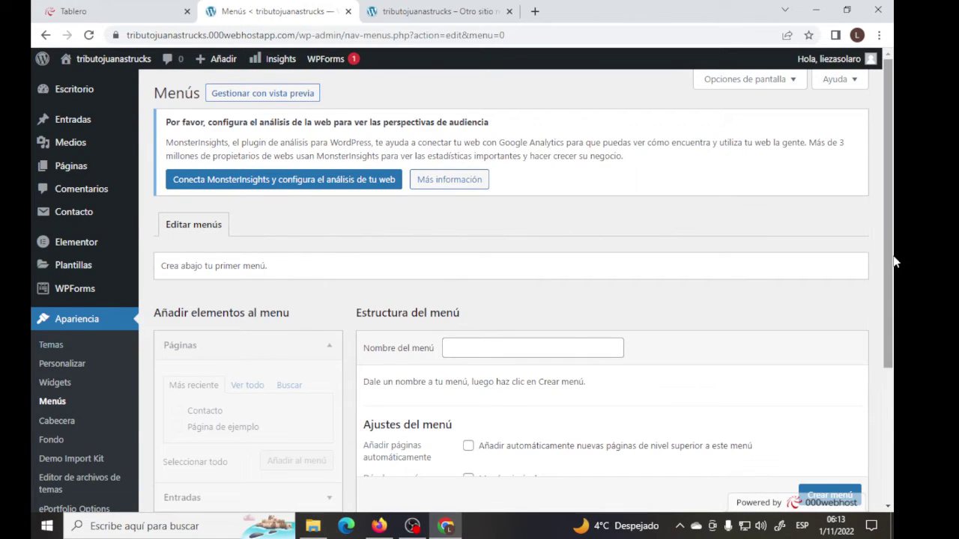
{"action": "left_click_drag", "start_coordinate": [893, 217], "coordinate": [893, 291]}
{"action": "left_click_drag", "start_coordinate": [207, 154], "coordinate": [286, 167]}
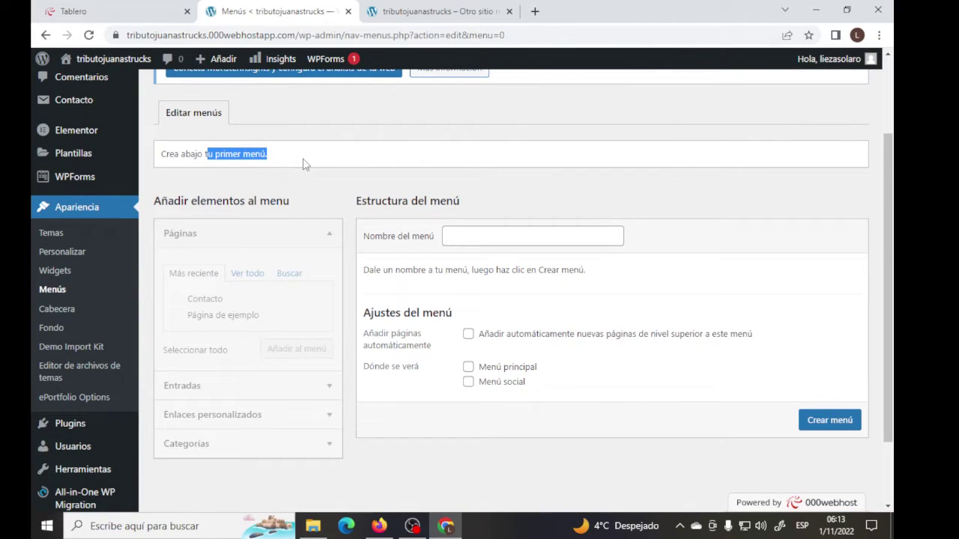
{"action": "left_click", "coordinate": [305, 163]}
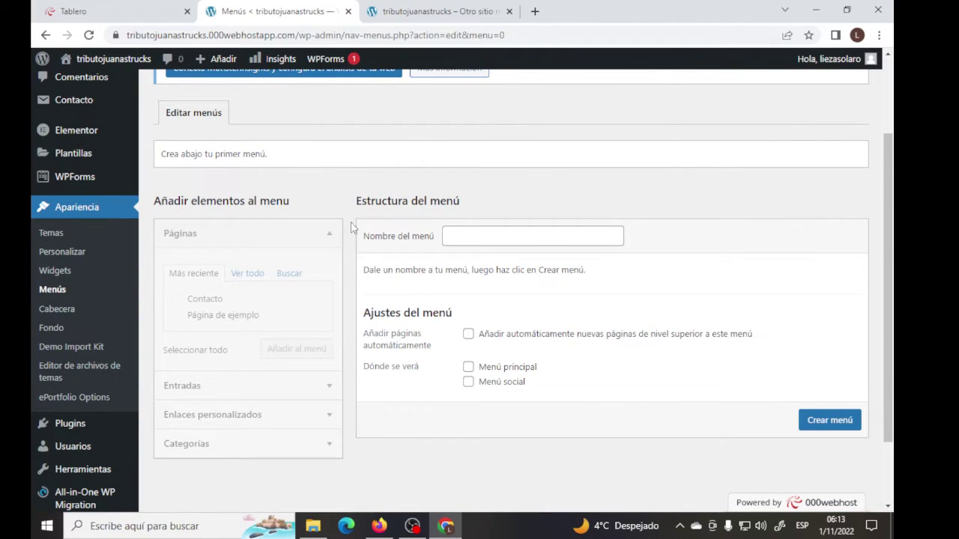
Step: Name the new menu "Menu Principal"
{"action": "mouse_move", "coordinate": [411, 11]}
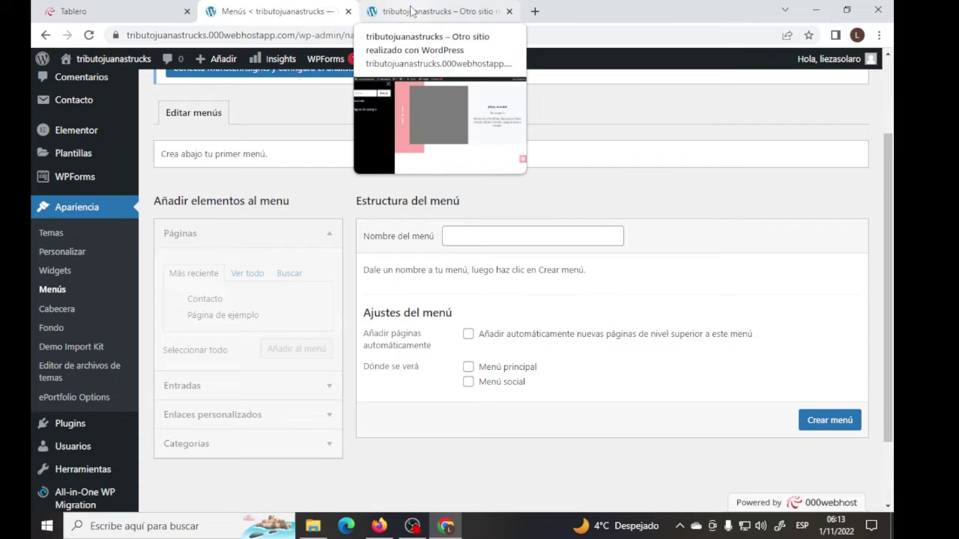
{"action": "left_click", "coordinate": [454, 239]}
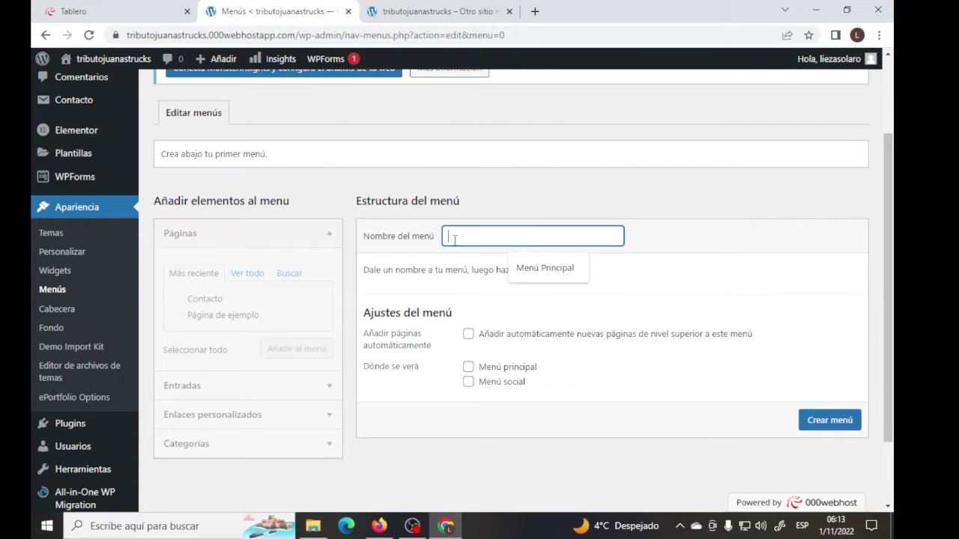
{"action": "left_click", "coordinate": [219, 215]}
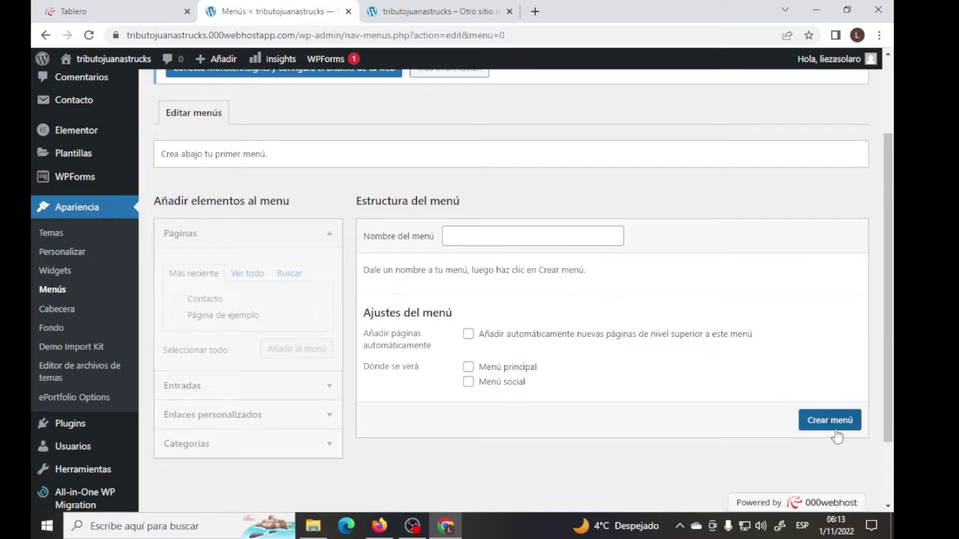
{"action": "left_click", "coordinate": [466, 241]}
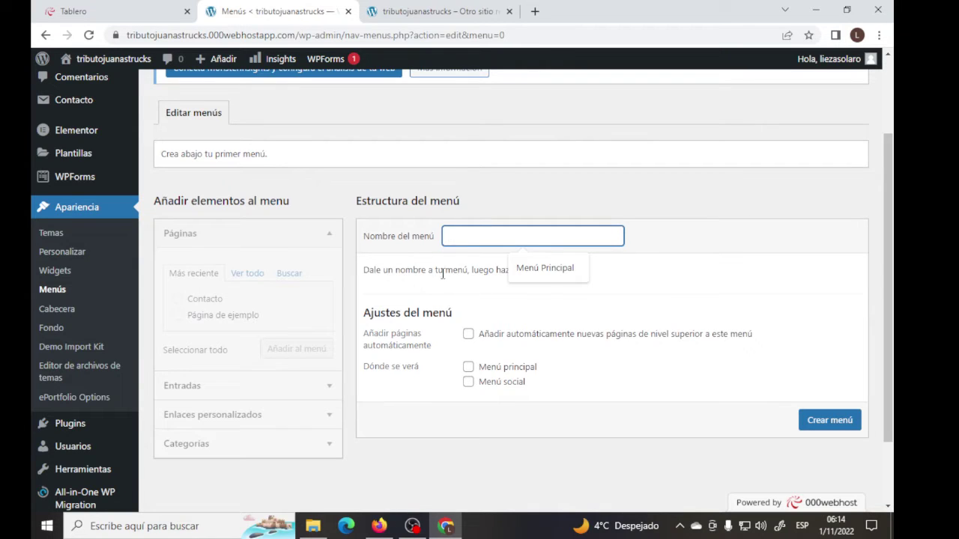
{"action": "left_click", "coordinate": [513, 294]}
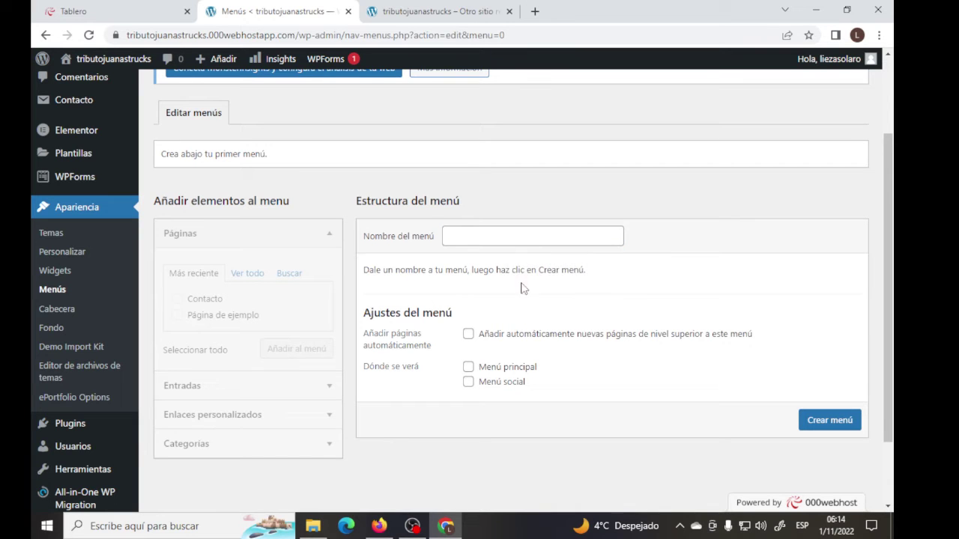
{"action": "left_click", "coordinate": [567, 236]}
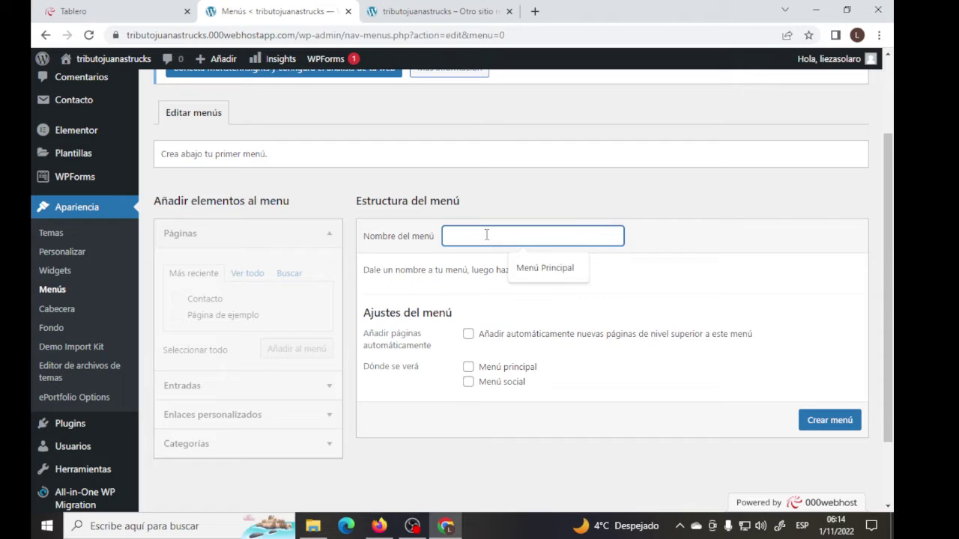
{"action": "key", "text": "Down"}
{"action": "key", "text": "Return"}
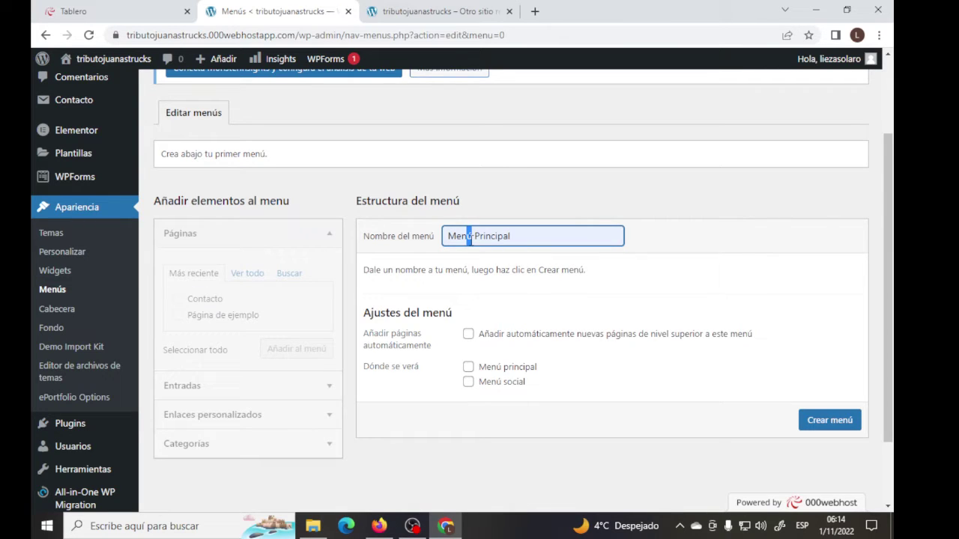
{"action": "type", "text": "u"}
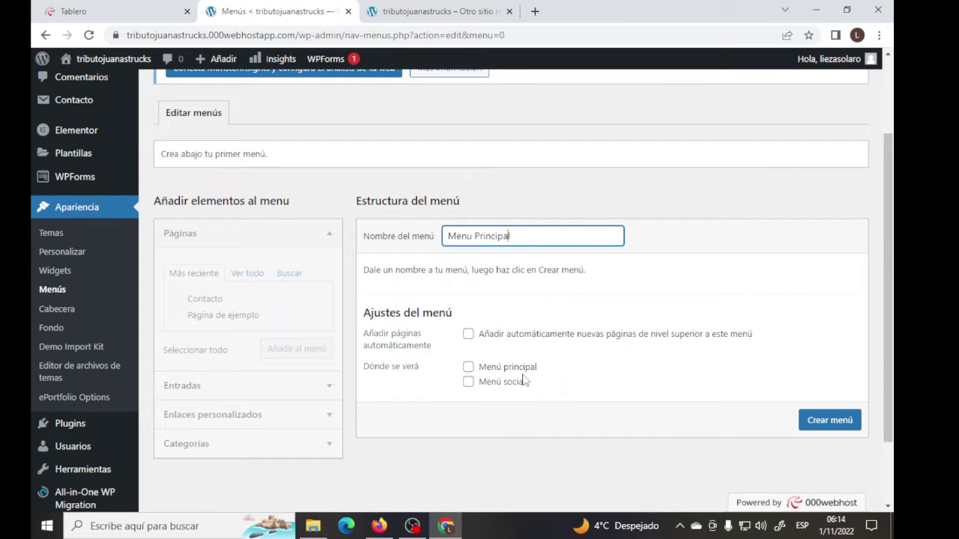
Step: Assign the menu to the Menú principal and Menú social locations and create it
{"action": "left_click", "coordinate": [468, 382]}
{"action": "left_click", "coordinate": [467, 367]}
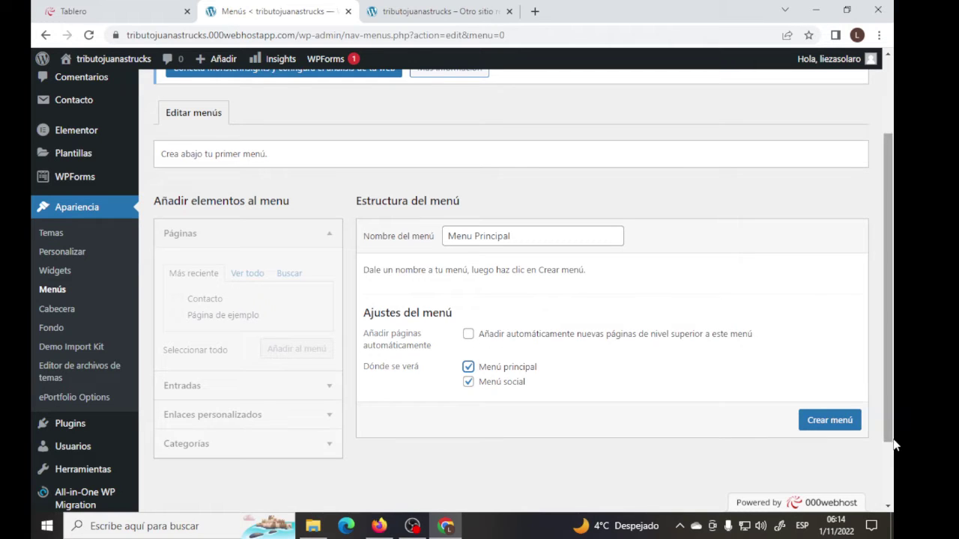
{"action": "left_click", "coordinate": [828, 424]}
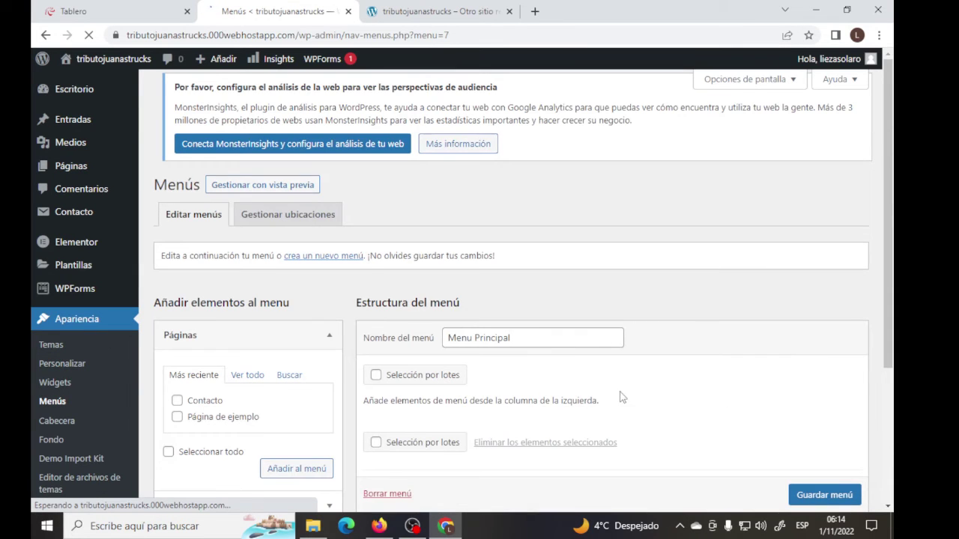
Step: Examine the new menu's structure and settings and the kinds of elements that can be added to it
{"action": "scroll", "coordinate": [892, 225], "scroll_direction": "down", "scroll_amount": 3}
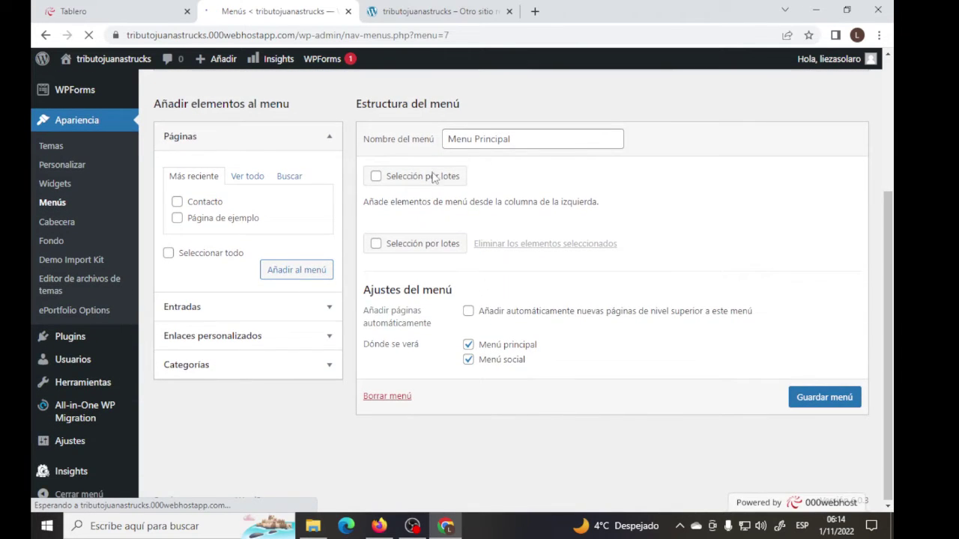
{"action": "scroll", "coordinate": [431, 179], "scroll_direction": "up", "scroll_amount": 3}
{"action": "scroll", "coordinate": [895, 242], "scroll_direction": "down", "scroll_amount": 3}
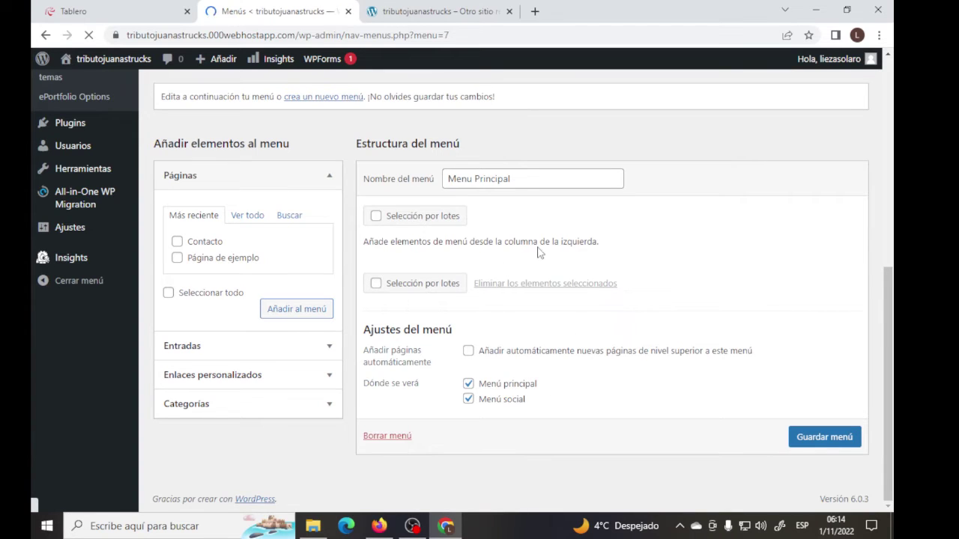
{"action": "left_click_drag", "start_coordinate": [378, 242], "coordinate": [642, 332]}
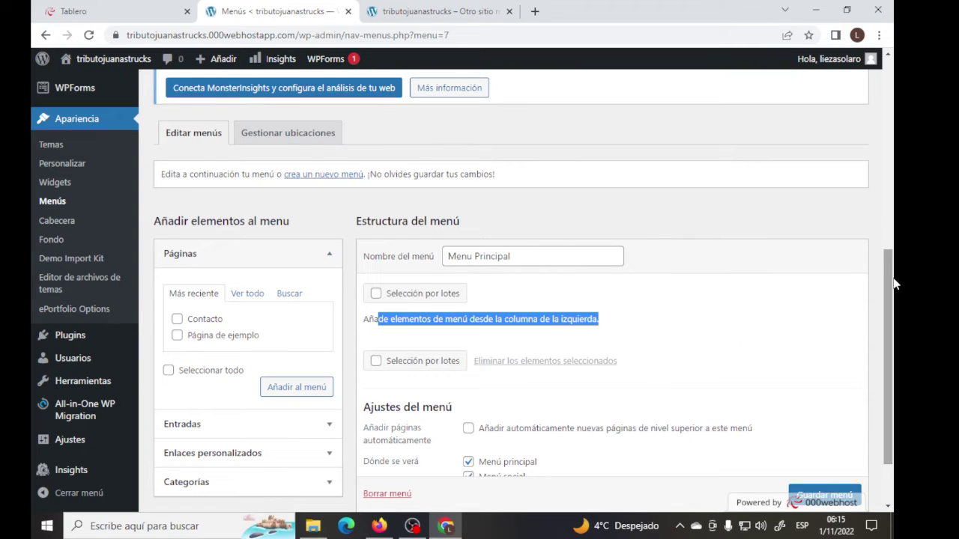
{"action": "scroll", "coordinate": [893, 284], "scroll_direction": "down", "scroll_amount": 1}
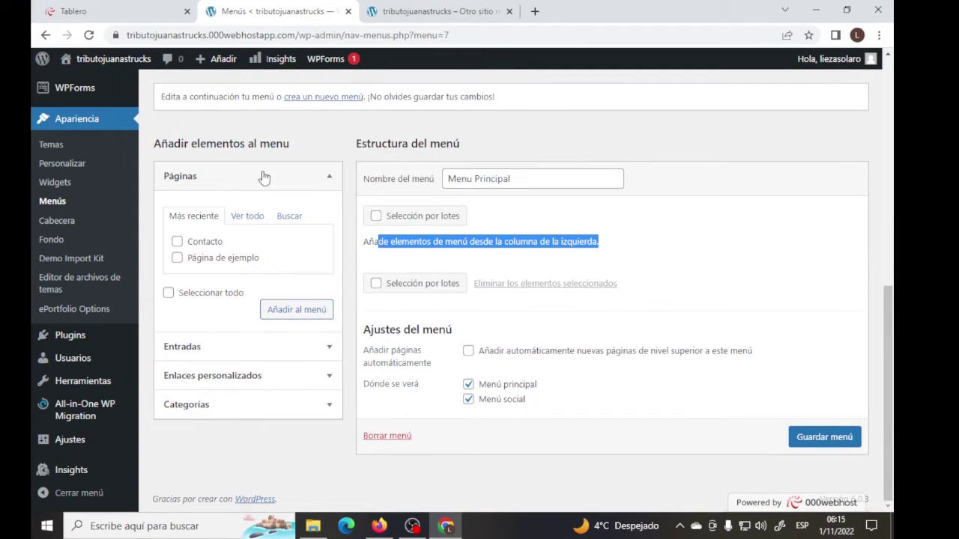
{"action": "left_click", "coordinate": [329, 177]}
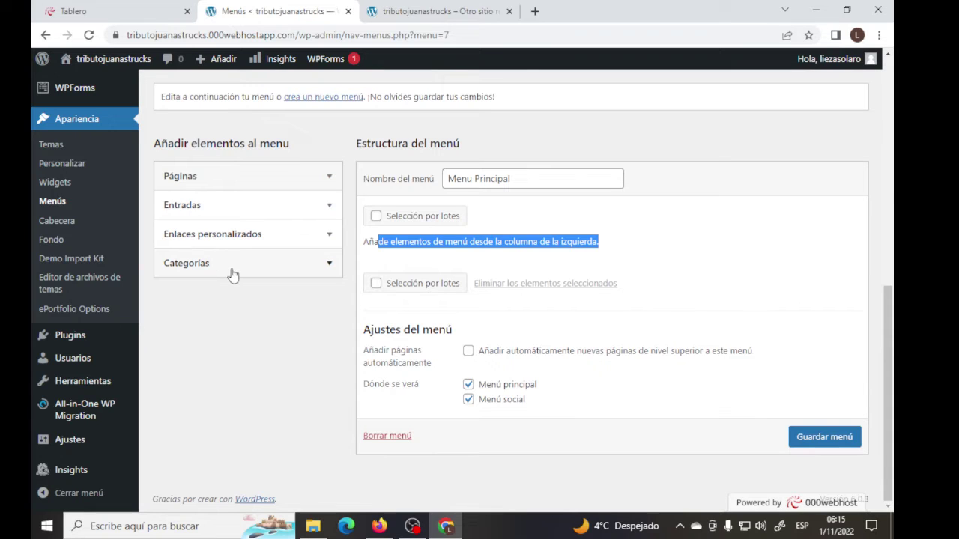
{"action": "left_click", "coordinate": [328, 179]}
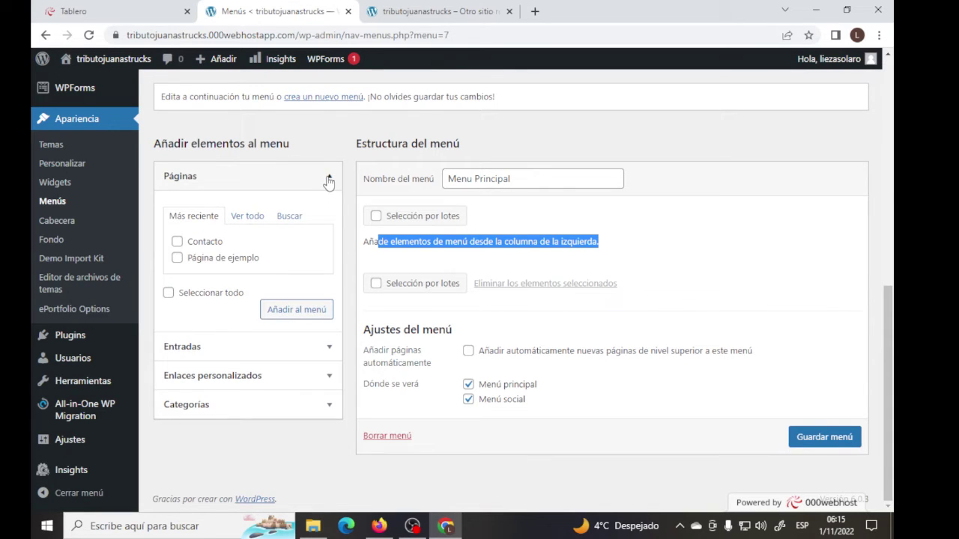
Step: List all pages available for the menu and select the Contacto page
{"action": "left_click", "coordinate": [253, 223]}
{"action": "left_click", "coordinate": [215, 221]}
{"action": "left_click", "coordinate": [254, 223]}
{"action": "left_click", "coordinate": [177, 258]}
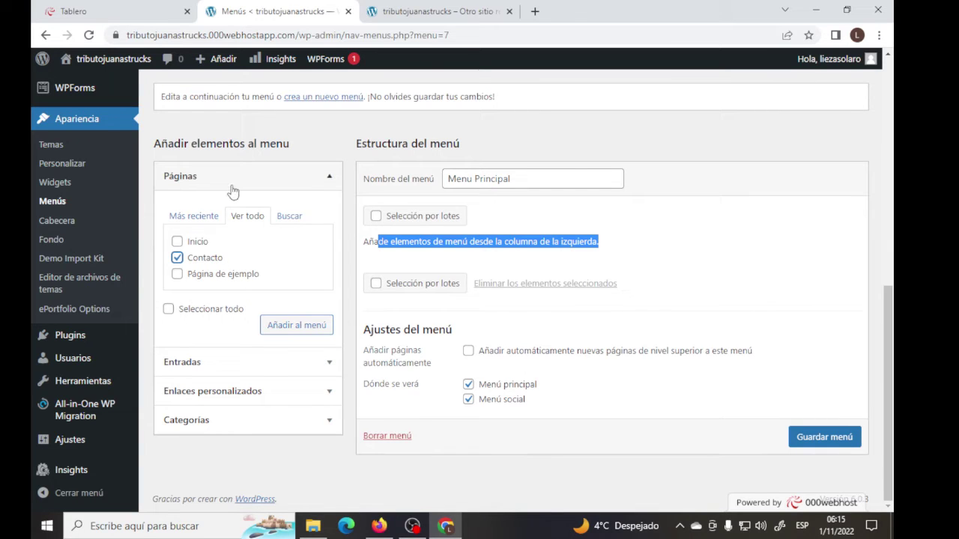
Step: Examine the options for adding posts (Entradas) and custom links with a URL and link text to the menu
{"action": "left_click", "coordinate": [259, 370]}
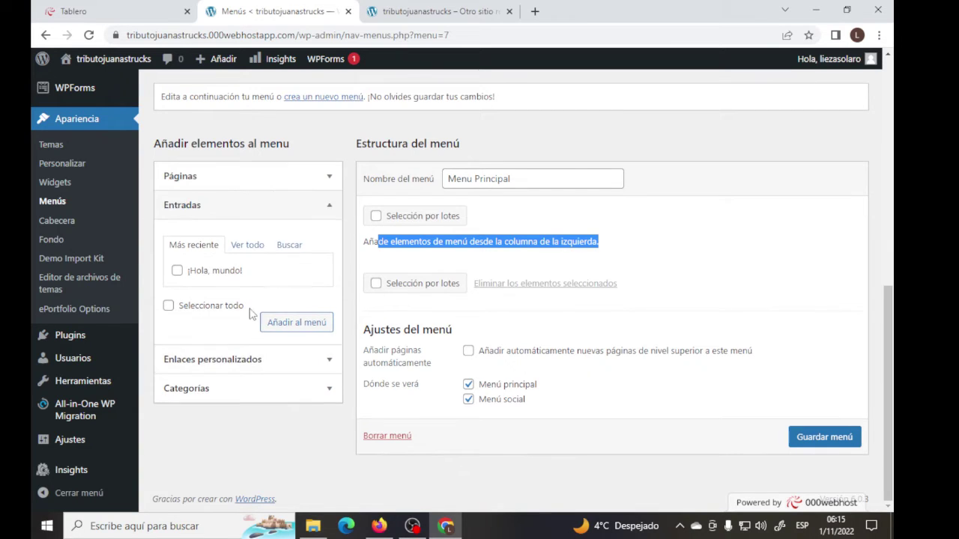
{"action": "left_click", "coordinate": [257, 250]}
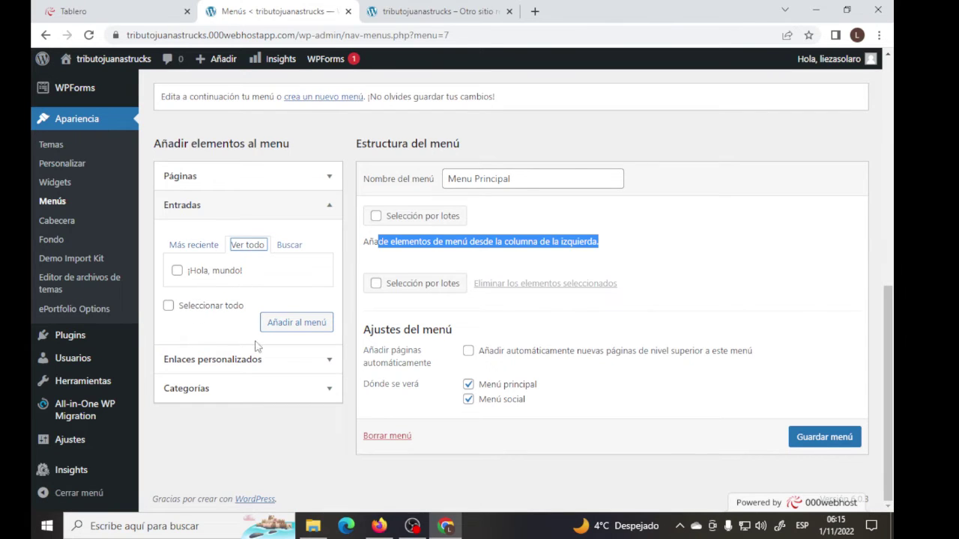
{"action": "left_click", "coordinate": [228, 361]}
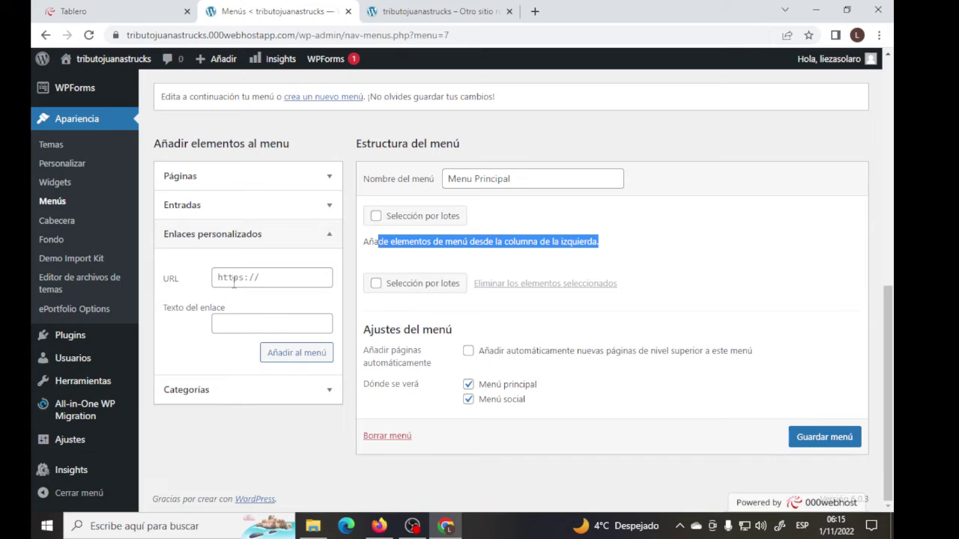
{"action": "left_click", "coordinate": [293, 279]}
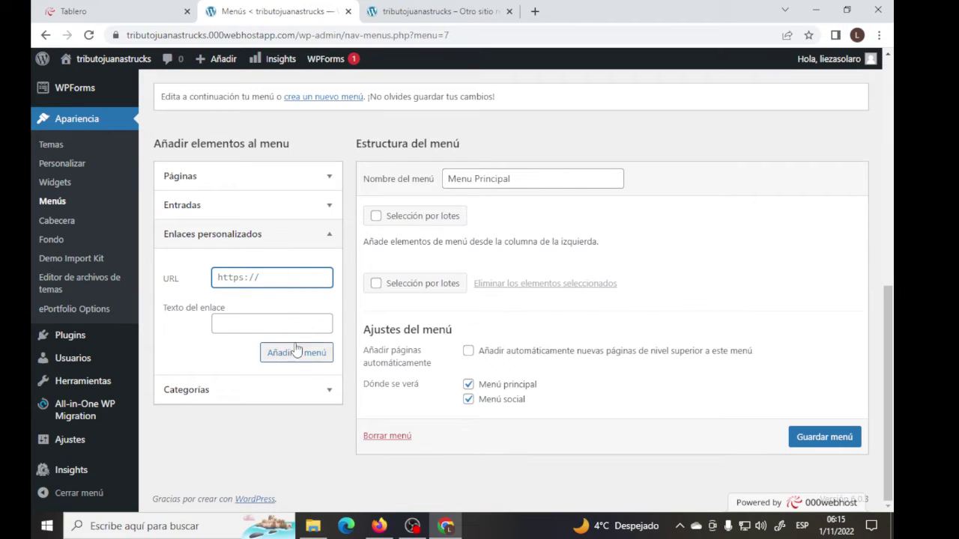
{"action": "left_click", "coordinate": [251, 324]}
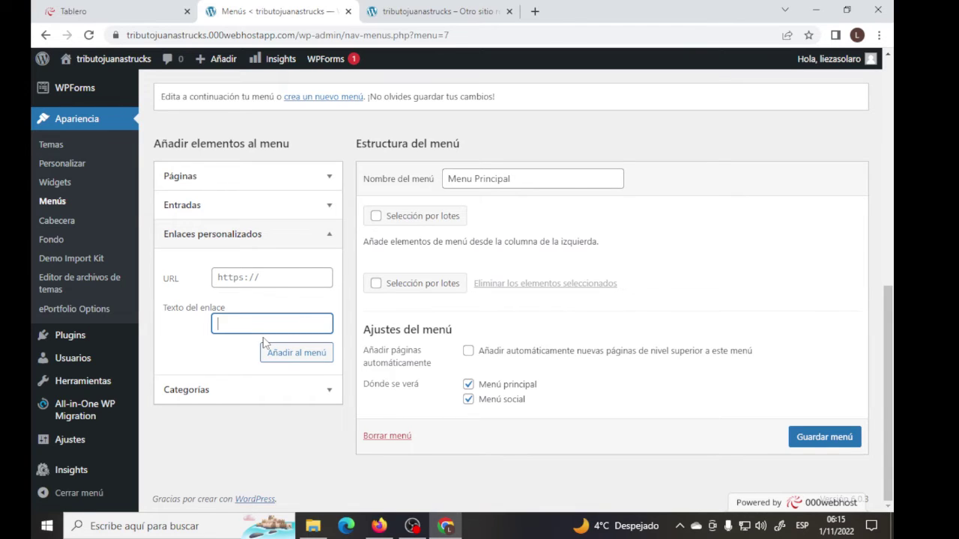
{"action": "left_click", "coordinate": [294, 279]}
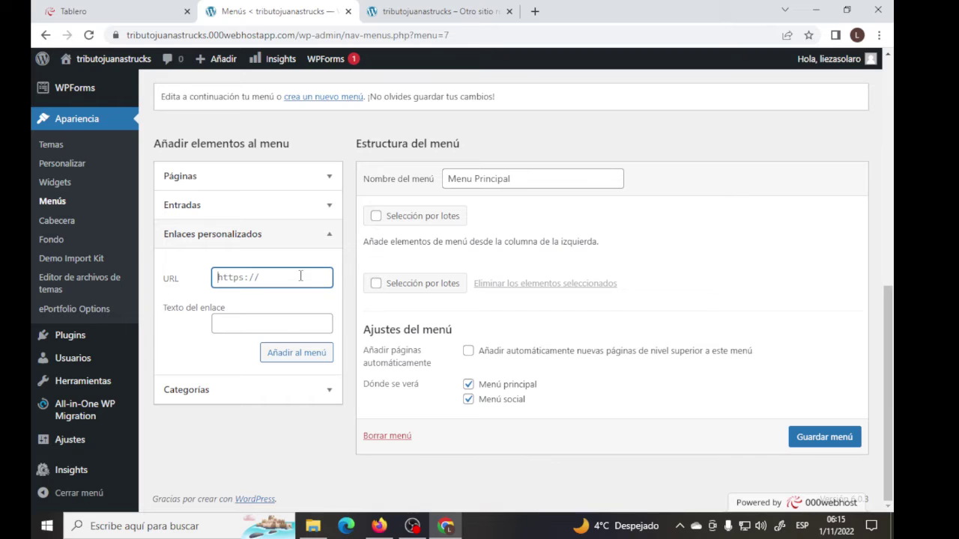
Step: Add the categories Noticias, Rock and Próximas Fechas from the full category list to the menu
{"action": "left_click", "coordinate": [293, 392]}
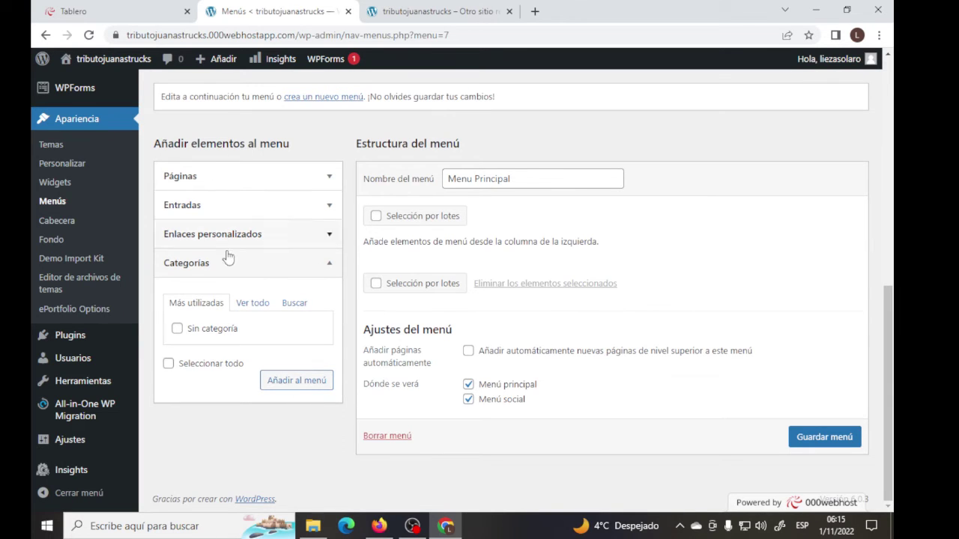
{"action": "left_click", "coordinate": [263, 303]}
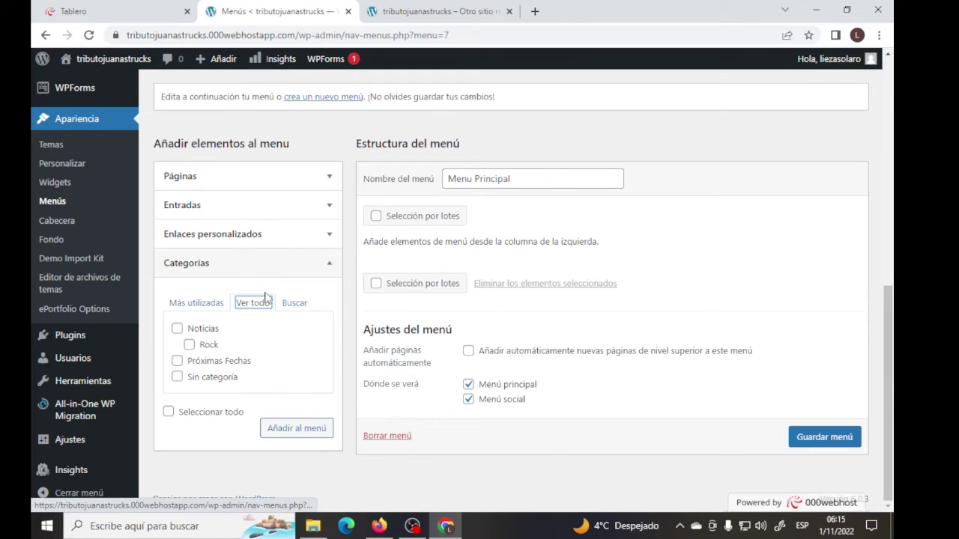
{"action": "left_click", "coordinate": [177, 329]}
{"action": "left_click", "coordinate": [190, 345]}
{"action": "left_click", "coordinate": [177, 361]}
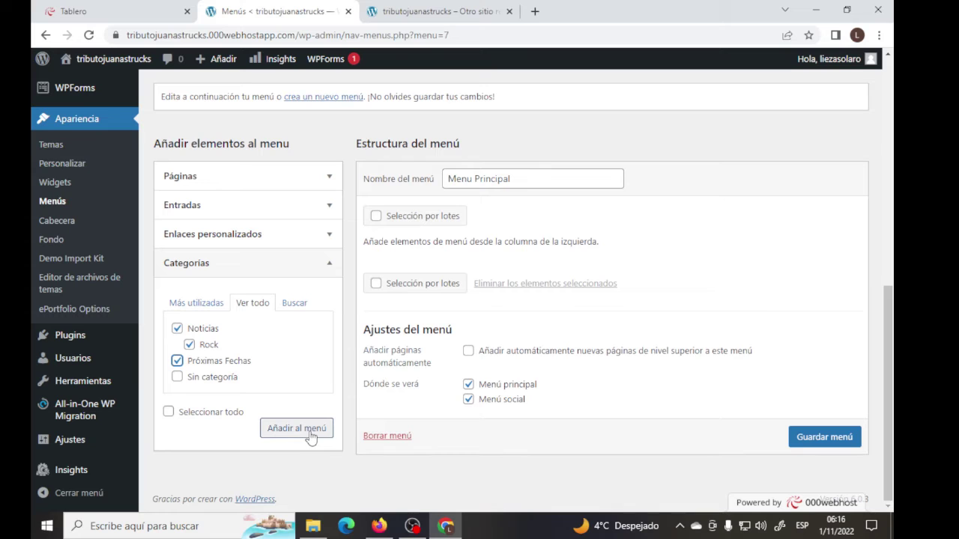
{"action": "left_click", "coordinate": [311, 434]}
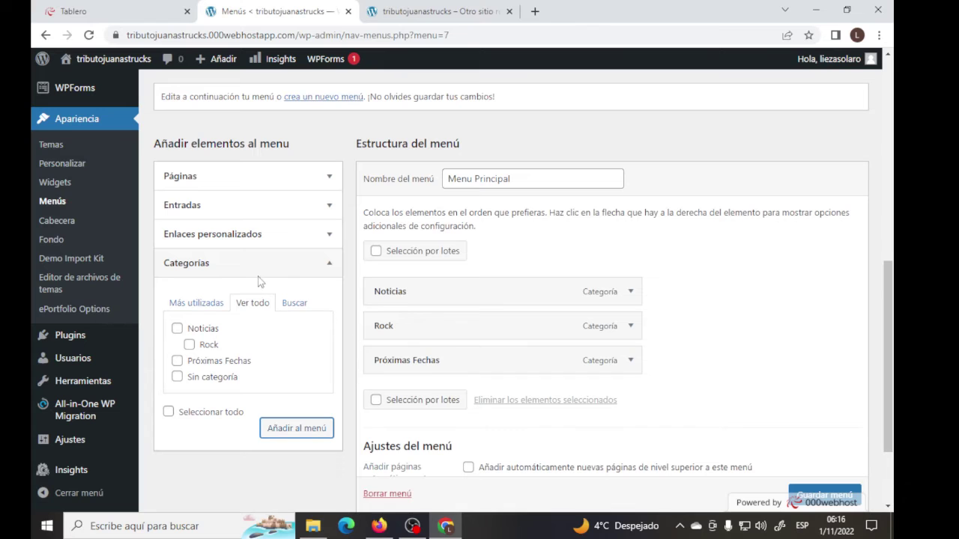
Step: Add the Contacto and Inicio pages to the menu, with Inicio as the first item
{"action": "left_click", "coordinate": [291, 215]}
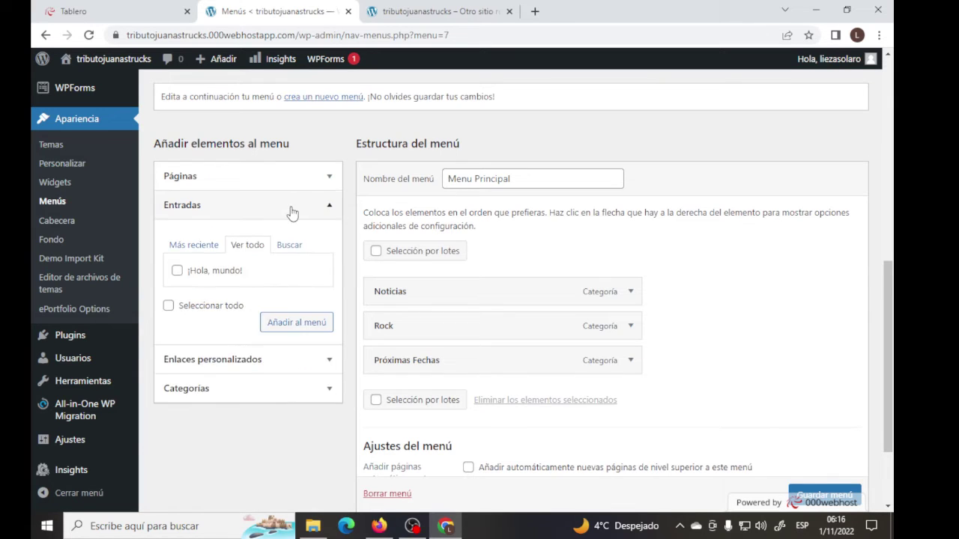
{"action": "left_click", "coordinate": [247, 176]}
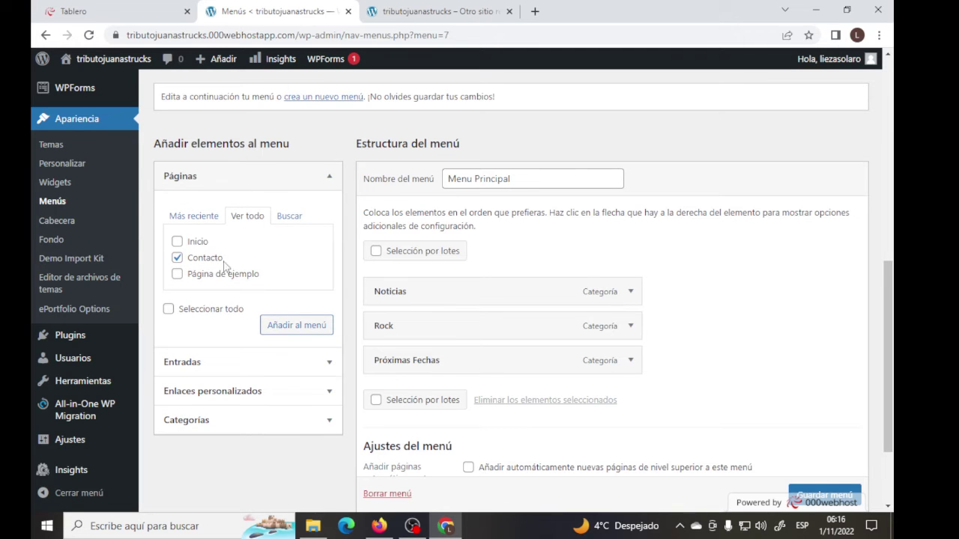
{"action": "left_click", "coordinate": [287, 328]}
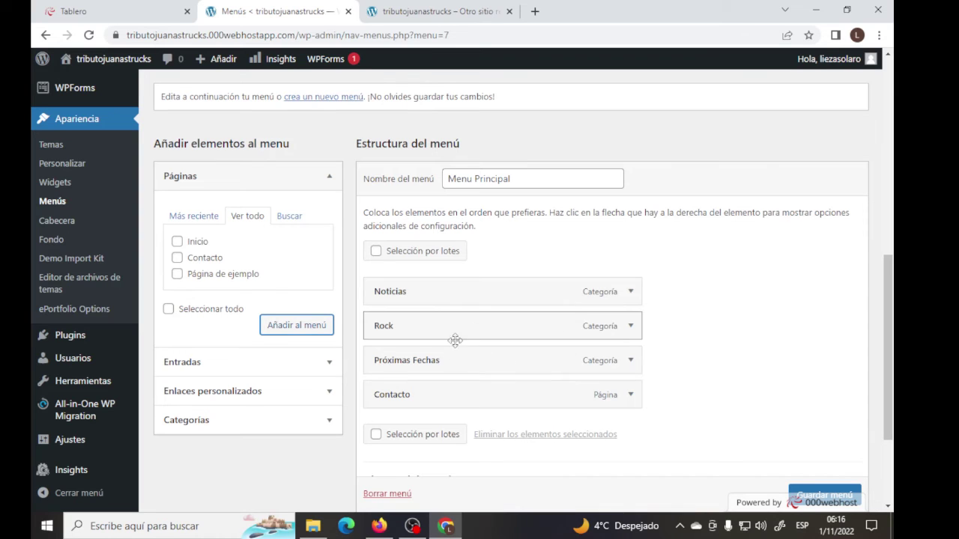
{"action": "left_click", "coordinate": [198, 245]}
{"action": "left_click", "coordinate": [294, 329]}
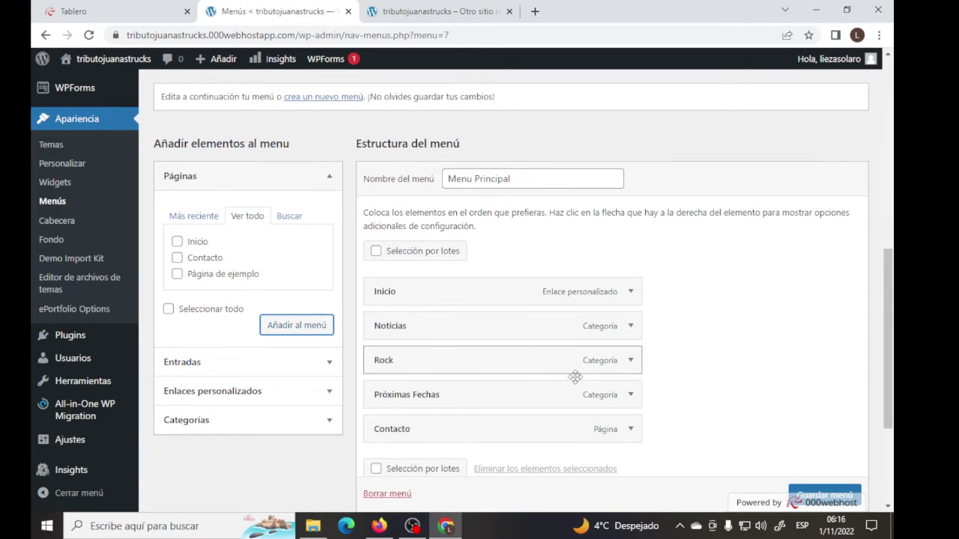
Step: Save the Menu Principal menu, then reload the public site and open its navigation to check the menu items
{"action": "left_click_drag", "start_coordinate": [895, 408], "coordinate": [894, 480]}
{"action": "left_click", "coordinate": [823, 438]}
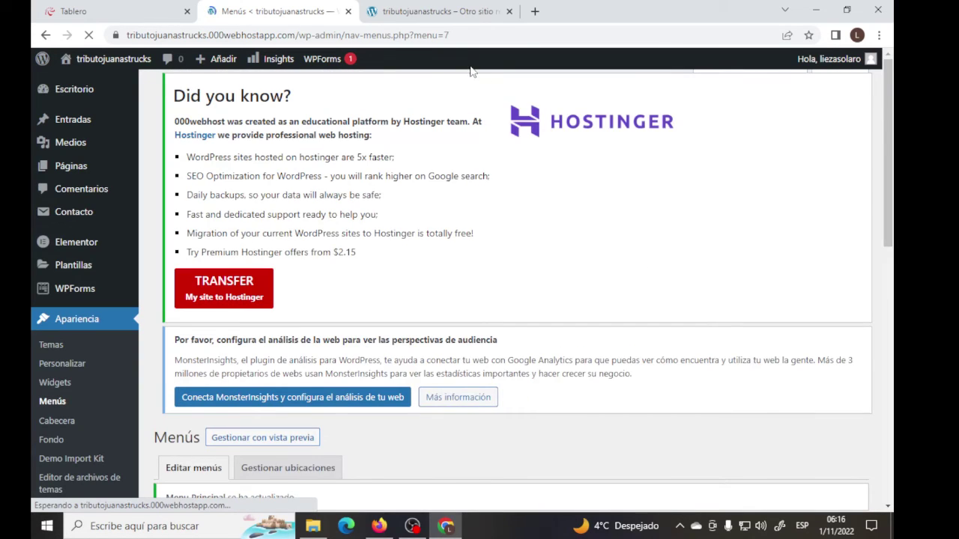
{"action": "left_click", "coordinate": [458, 15]}
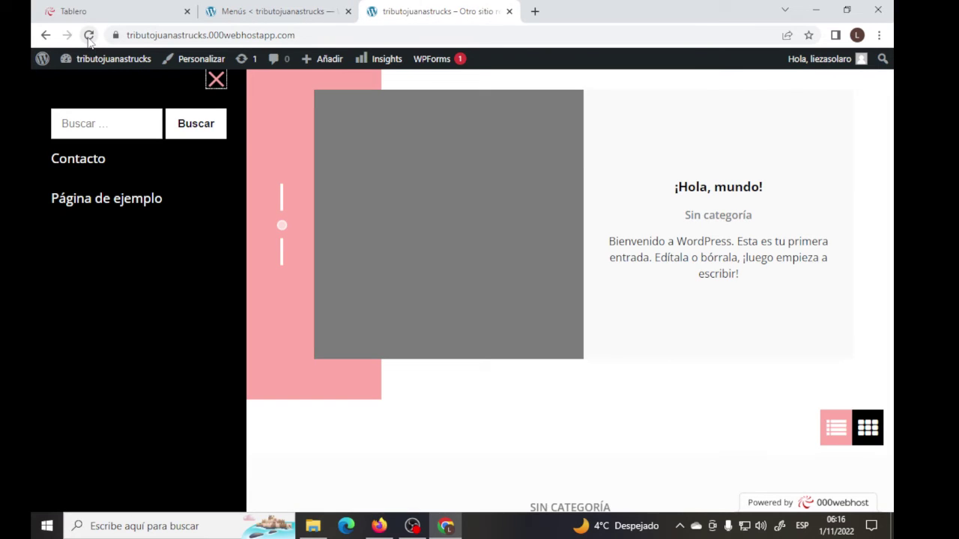
{"action": "left_click", "coordinate": [88, 38]}
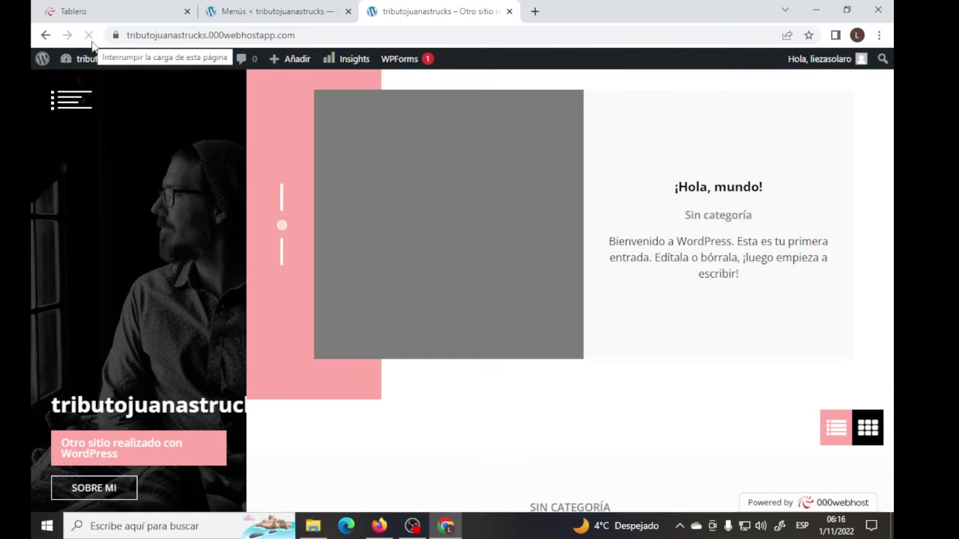
{"action": "left_click", "coordinate": [69, 99]}
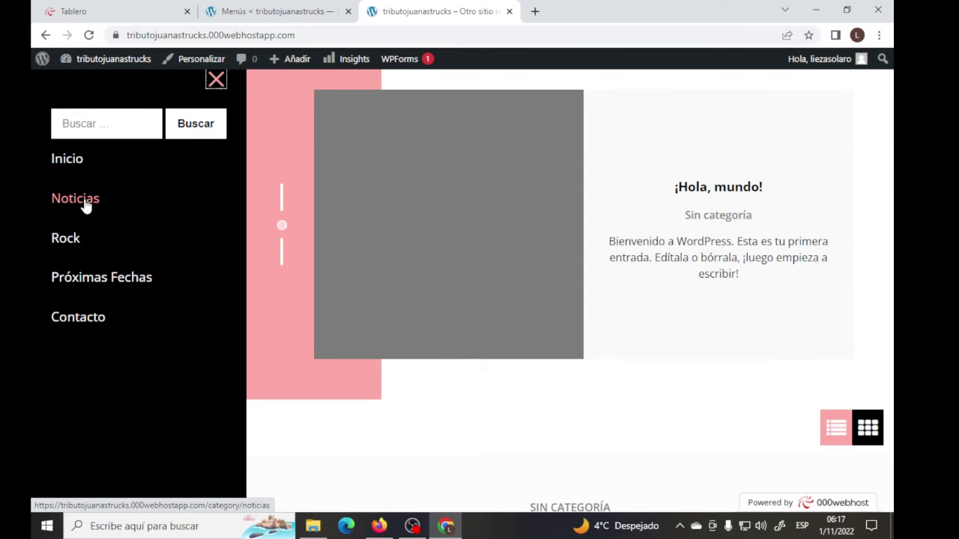
Step: Make the Rock category a subitem of Noticias in the menu structure and save the menu
{"action": "left_click", "coordinate": [287, 17]}
{"action": "left_click_drag", "start_coordinate": [889, 236], "coordinate": [896, 447]}
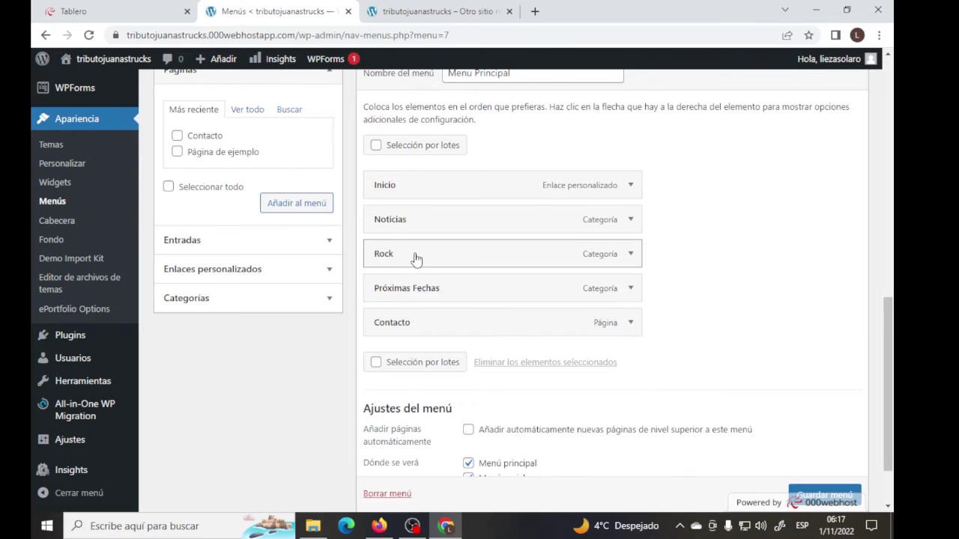
{"action": "left_click_drag", "start_coordinate": [416, 259], "coordinate": [447, 258]}
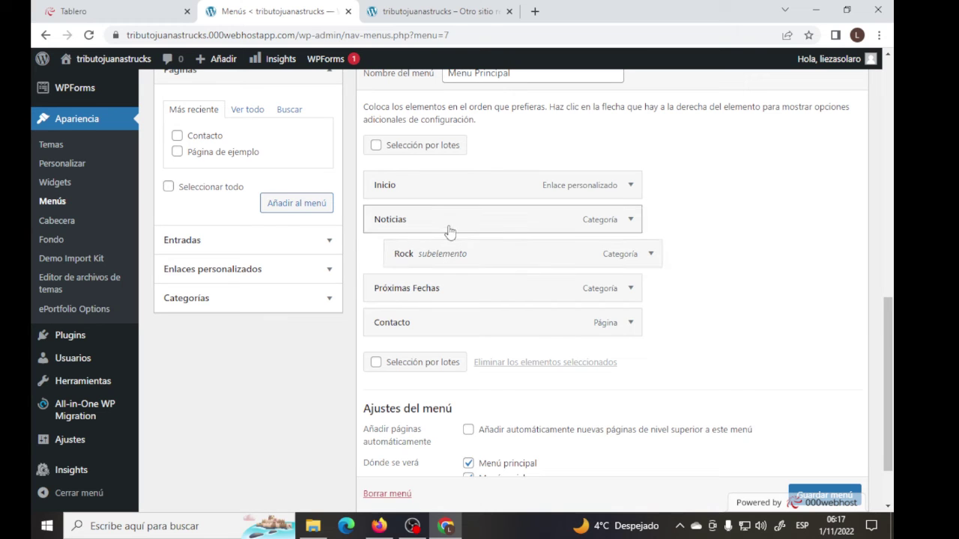
{"action": "scroll", "coordinate": [895, 404], "scroll_direction": "down", "scroll_amount": 2}
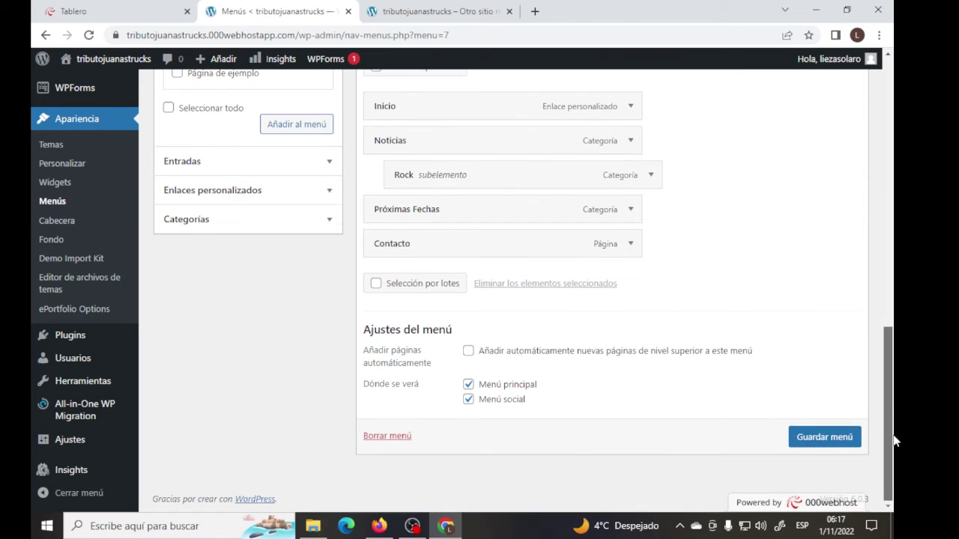
{"action": "left_click", "coordinate": [837, 437]}
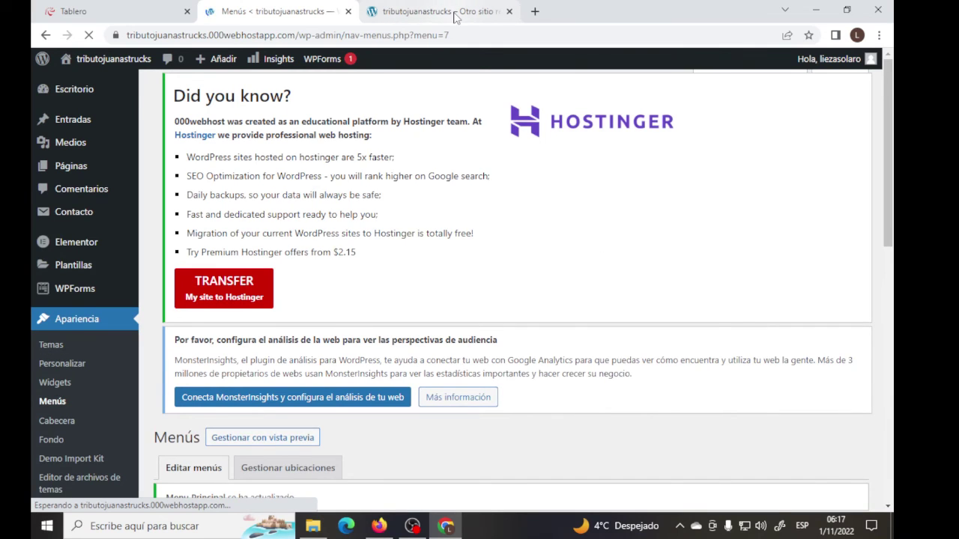
Step: Reload the public site and examine how the Noticias entry and its subitem are arranged in the navigation menu
{"action": "left_click", "coordinate": [454, 15]}
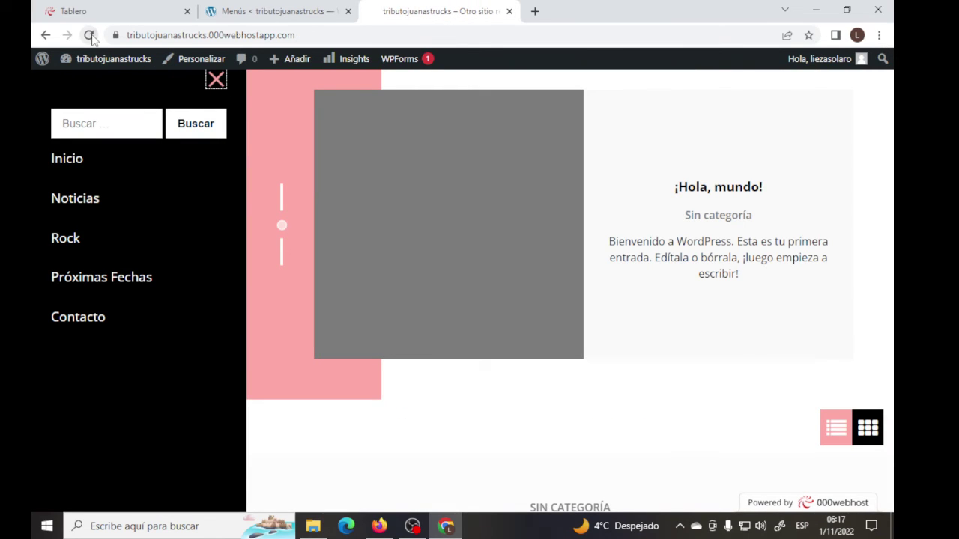
{"action": "left_click", "coordinate": [120, 209]}
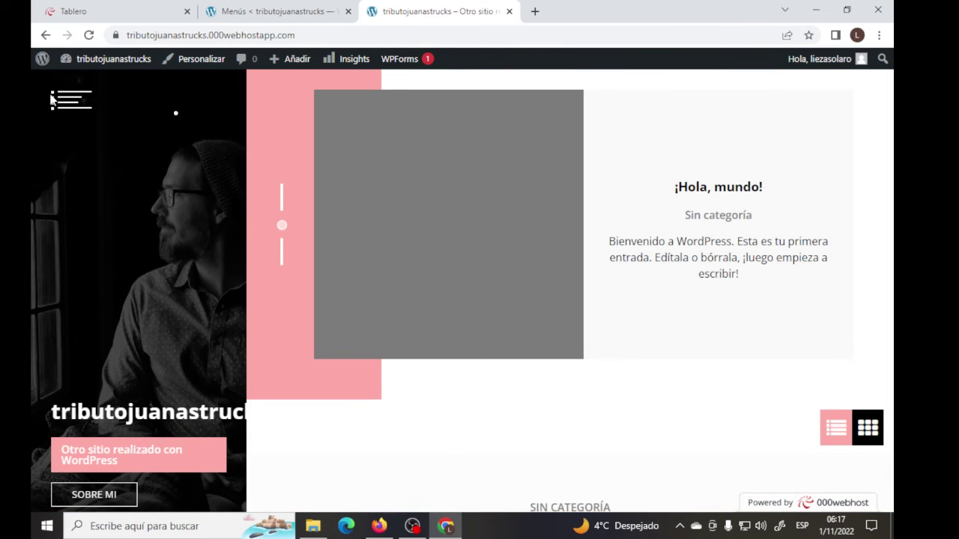
{"action": "left_click", "coordinate": [71, 100]}
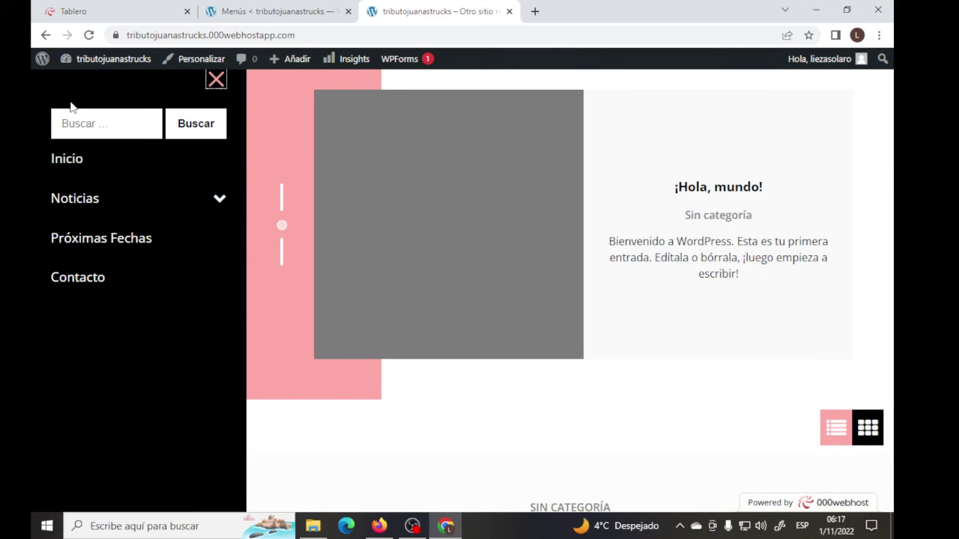
{"action": "mouse_move", "coordinate": [150, 197]}
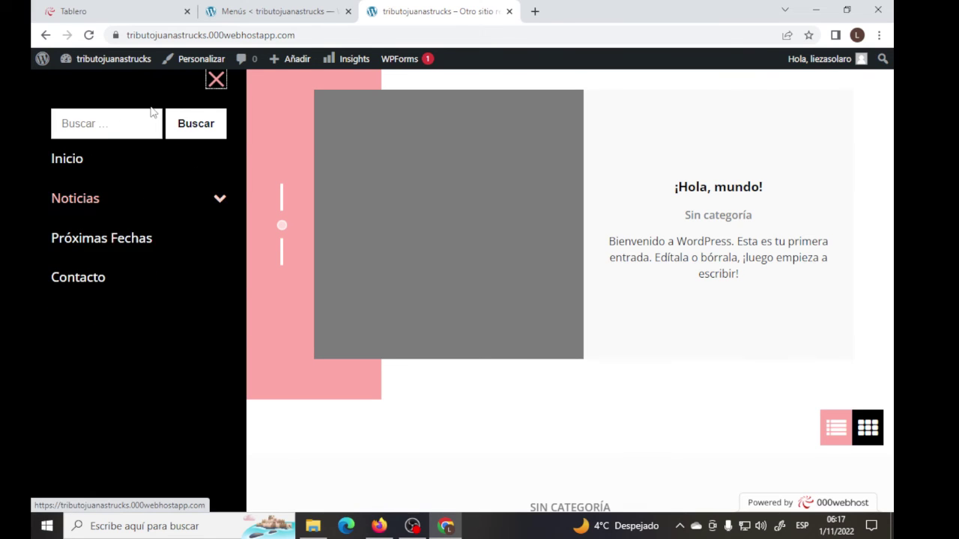
{"action": "left_click", "coordinate": [215, 79]}
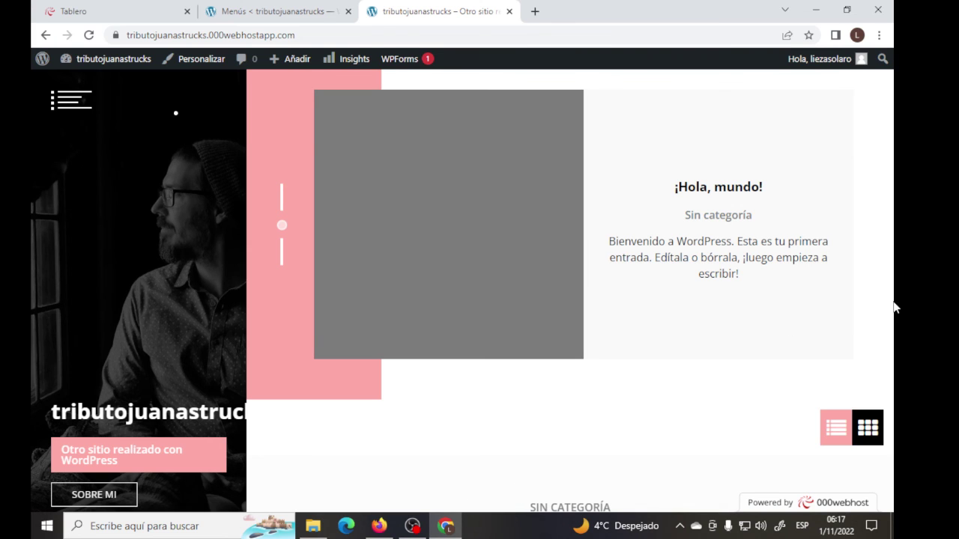
{"action": "left_click", "coordinate": [66, 102]}
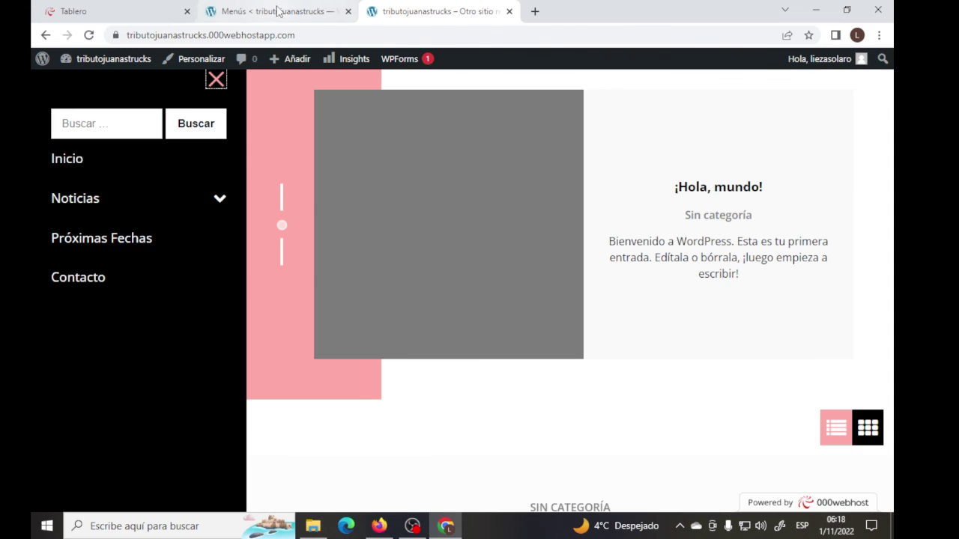
Step: Return to the menu editor, save Menu Principal again and review its structure and display locations
{"action": "left_click", "coordinate": [277, 11]}
{"action": "left_click_drag", "start_coordinate": [889, 196], "coordinate": [891, 461]}
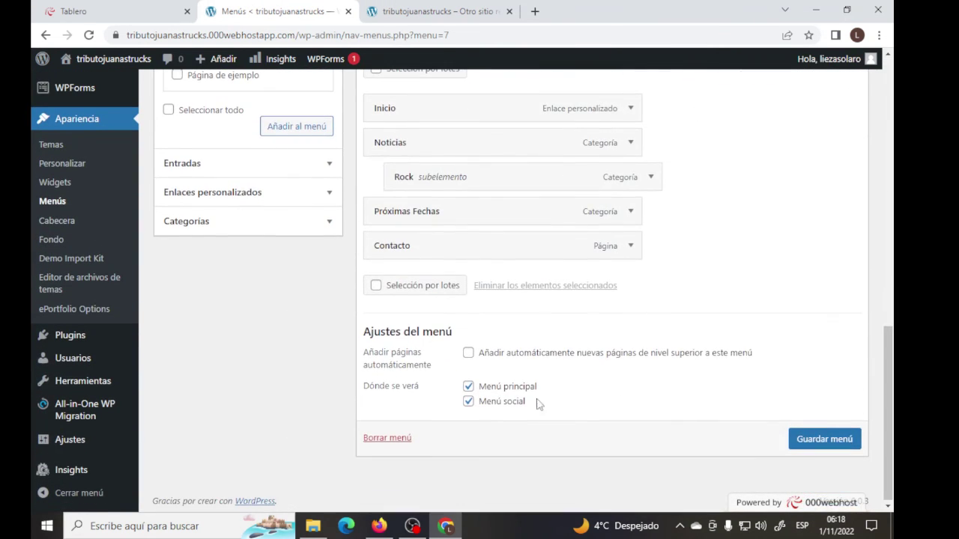
{"action": "left_click", "coordinate": [827, 439]}
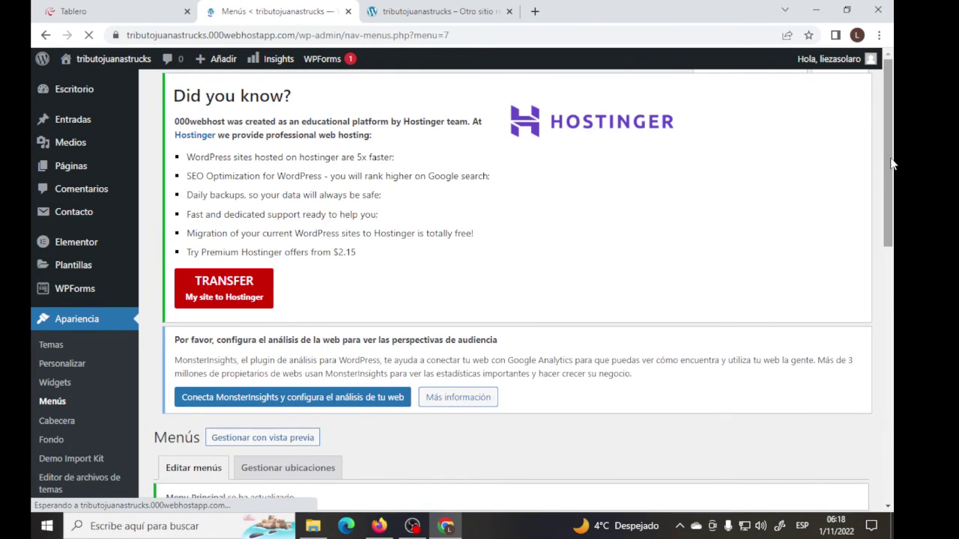
{"action": "left_click_drag", "start_coordinate": [894, 165], "coordinate": [894, 406]}
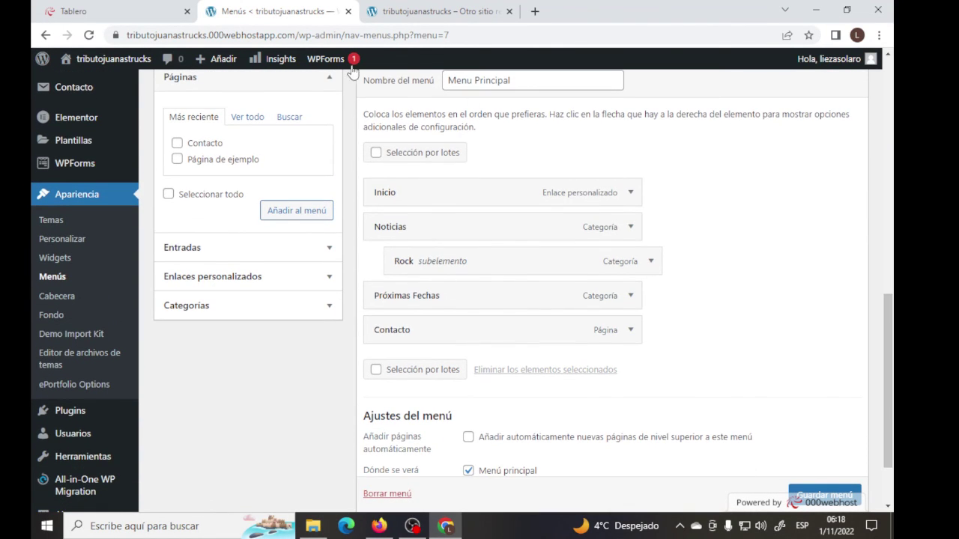